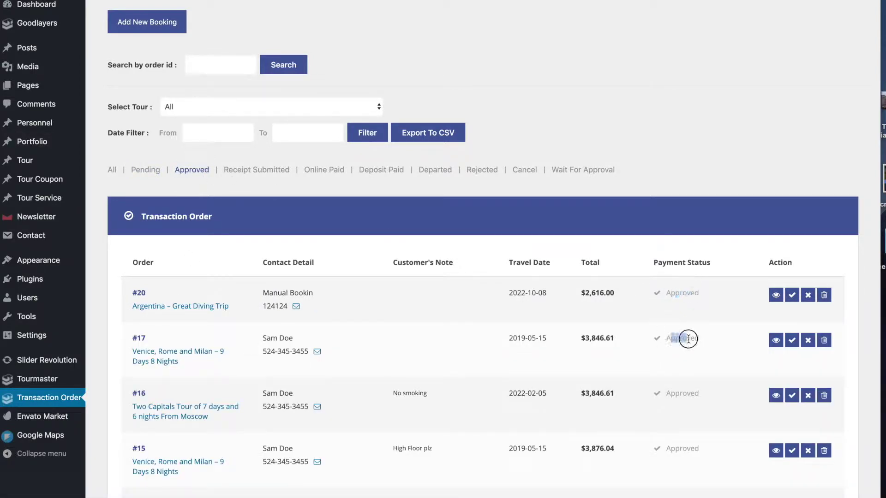
Review the transaction orders by payment status: Receipt Submitted, Online Paid, Deposit Paid, Departed and Wait For Approval, ending with all orders.
{"action": "left_click_drag", "start_coordinate": [682, 393], "coordinate": [698, 396]}
{"action": "left_click", "coordinate": [272, 170]}
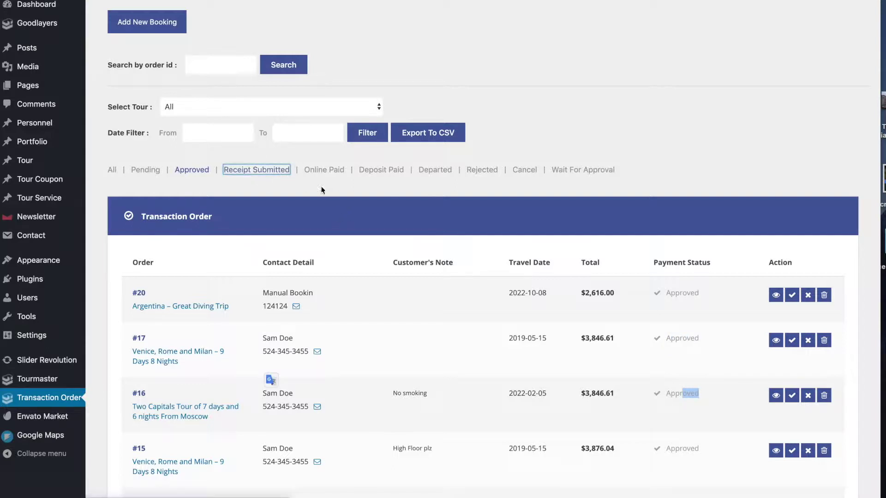
{"action": "left_click", "coordinate": [323, 170]}
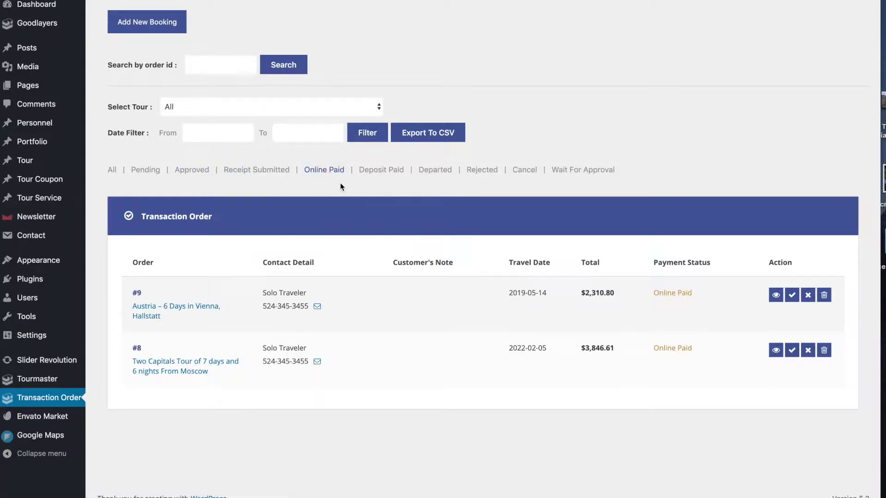
{"action": "left_click", "coordinate": [382, 171]}
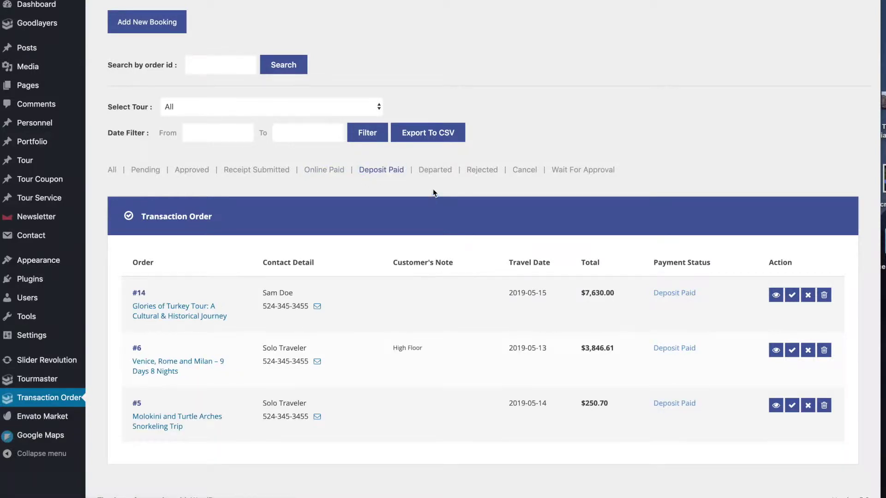
{"action": "left_click", "coordinate": [437, 171]}
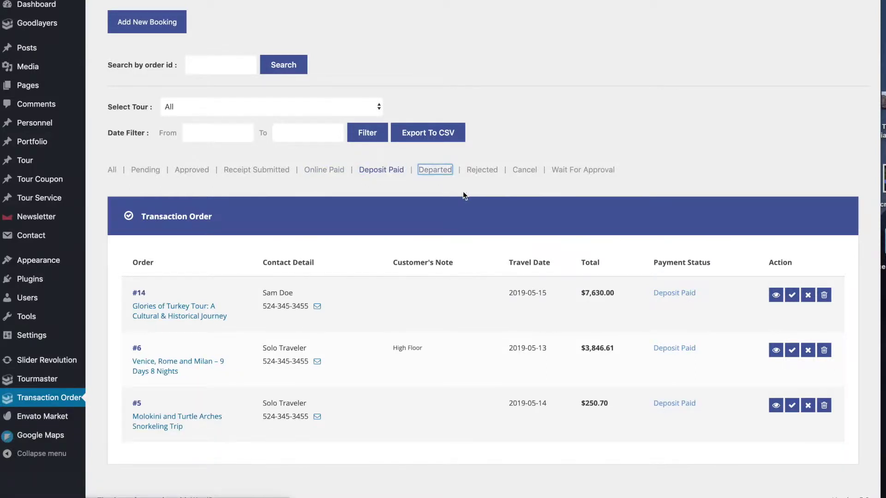
{"action": "left_click", "coordinate": [582, 170]}
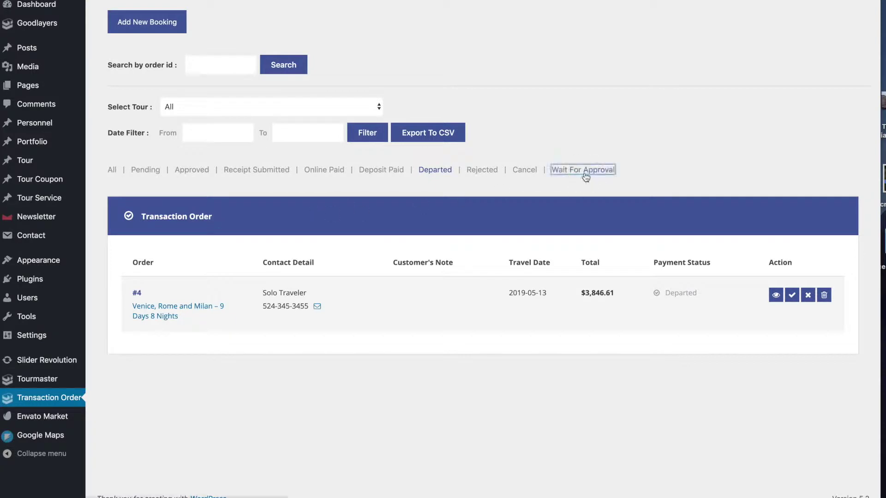
{"action": "left_click", "coordinate": [112, 170]}
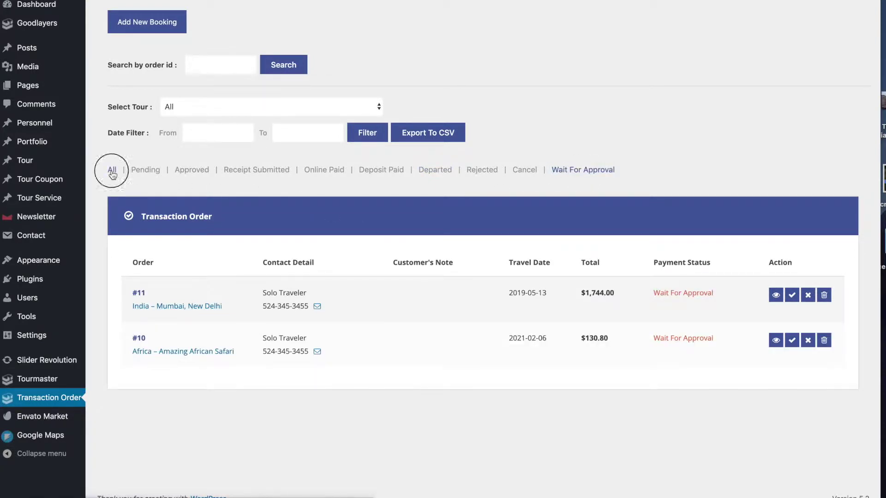
Open the first Venice, Rome and Milan – 9 Days 8 Nights order in the full transaction list.
{"action": "scroll", "coordinate": [509, 244], "scroll_direction": "down", "scroll_amount": 2}
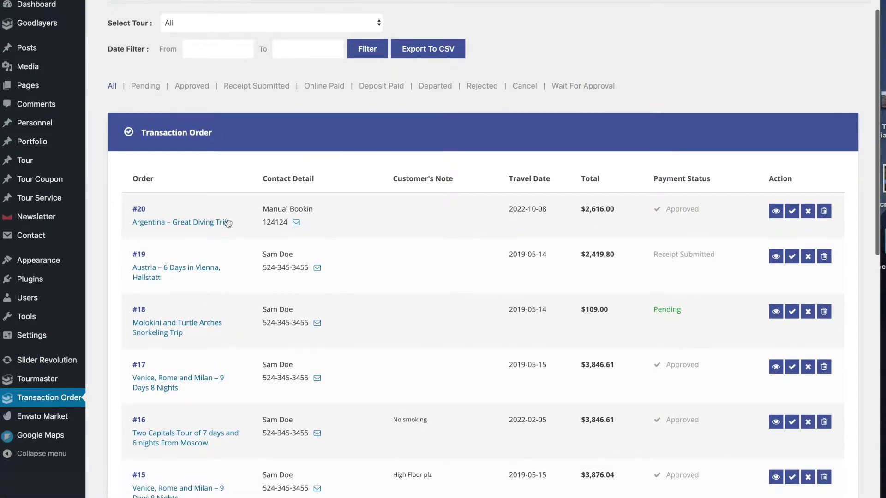
{"action": "scroll", "coordinate": [254, 319], "scroll_direction": "down", "scroll_amount": 1}
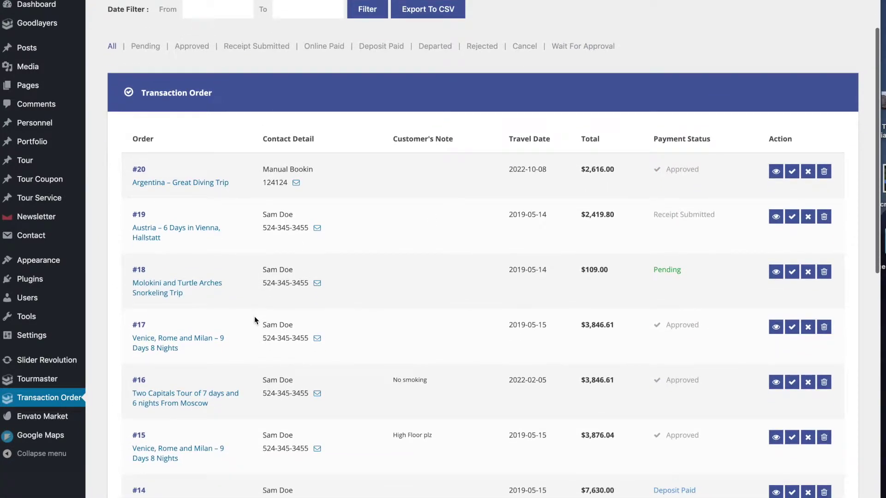
{"action": "left_click", "coordinate": [154, 344]}
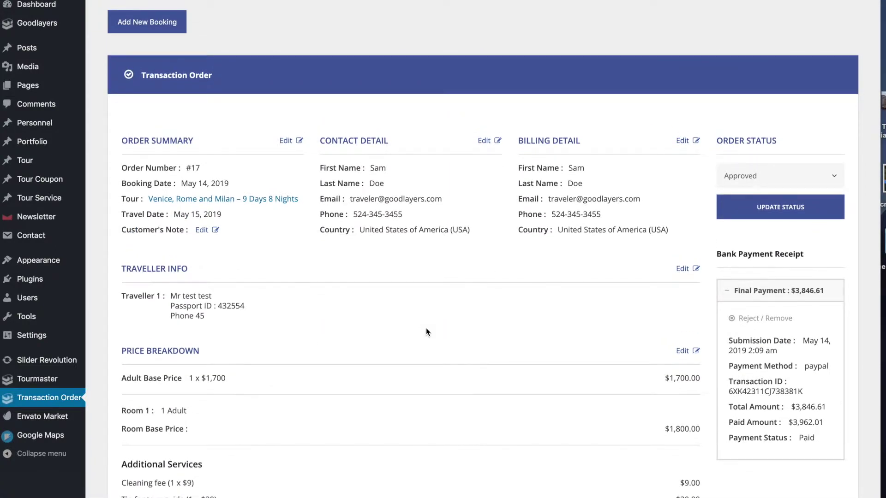
Open the order summary for editing and examine the available tour, room, adult and child options.
{"action": "left_click", "coordinate": [287, 141]}
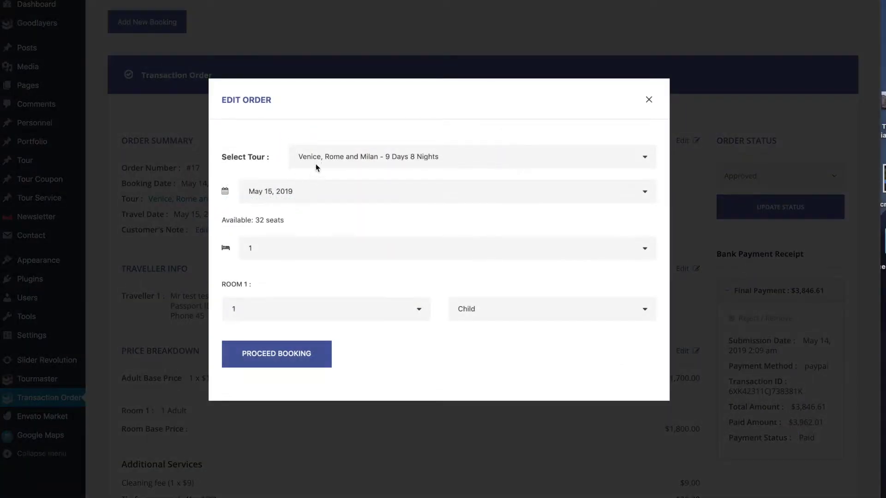
{"action": "left_click", "coordinate": [257, 257]}
{"action": "left_click", "coordinate": [329, 223]}
{"action": "left_click", "coordinate": [294, 309]}
{"action": "left_click", "coordinate": [299, 308]}
{"action": "left_click", "coordinate": [515, 316]}
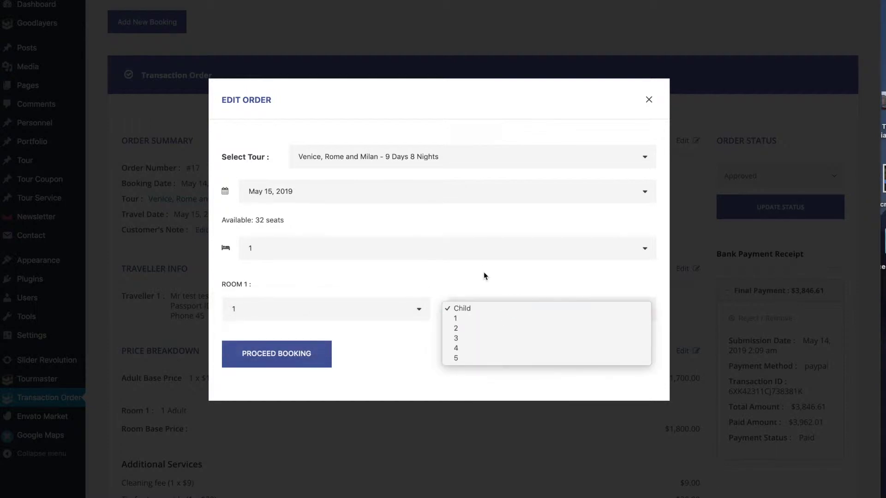
{"action": "left_click", "coordinate": [325, 125]}
{"action": "left_click", "coordinate": [339, 155]}
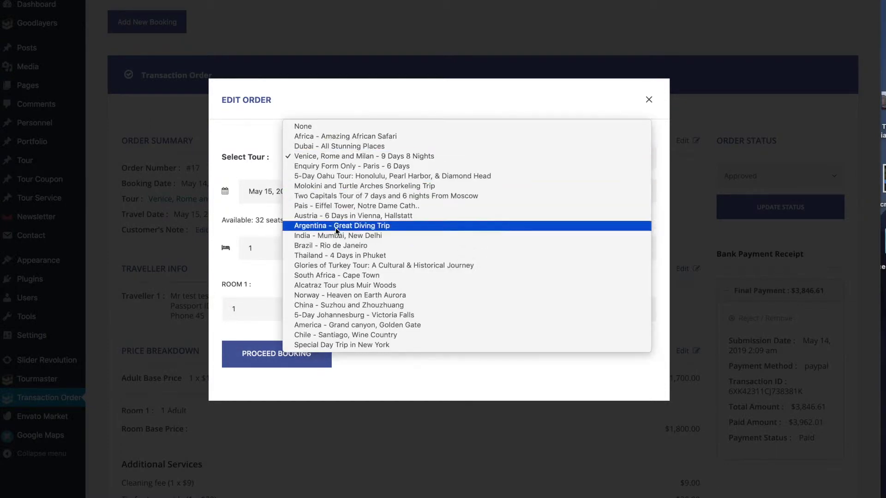
{"action": "left_click", "coordinate": [255, 137]}
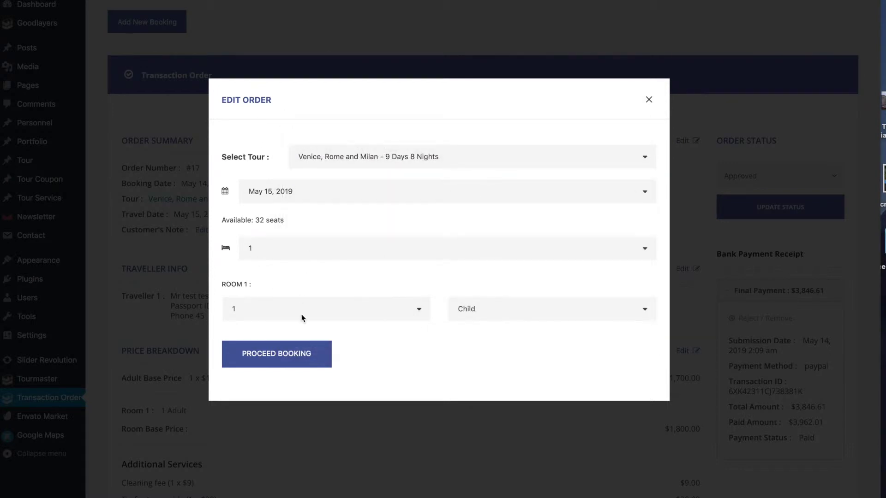
Try setting the number of adults in room 1 to 2 in the order's booking form.
{"action": "left_click", "coordinate": [330, 308]}
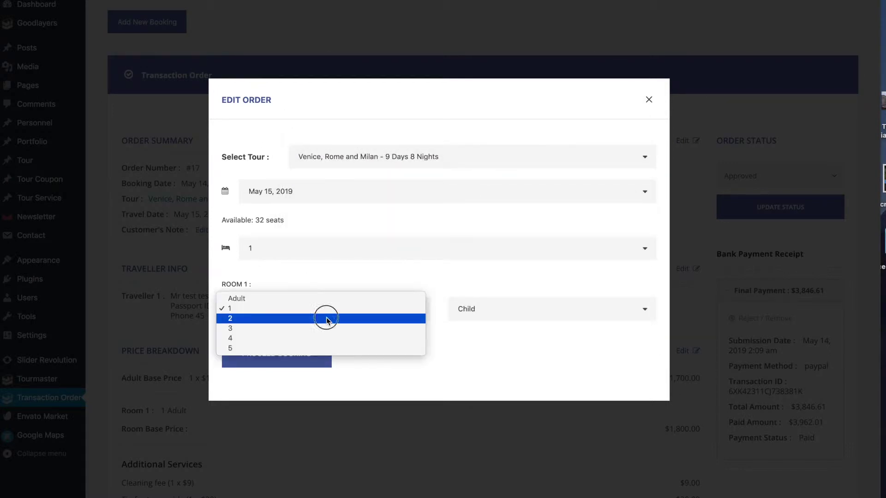
{"action": "left_click", "coordinate": [326, 318]}
{"action": "left_click", "coordinate": [280, 361]}
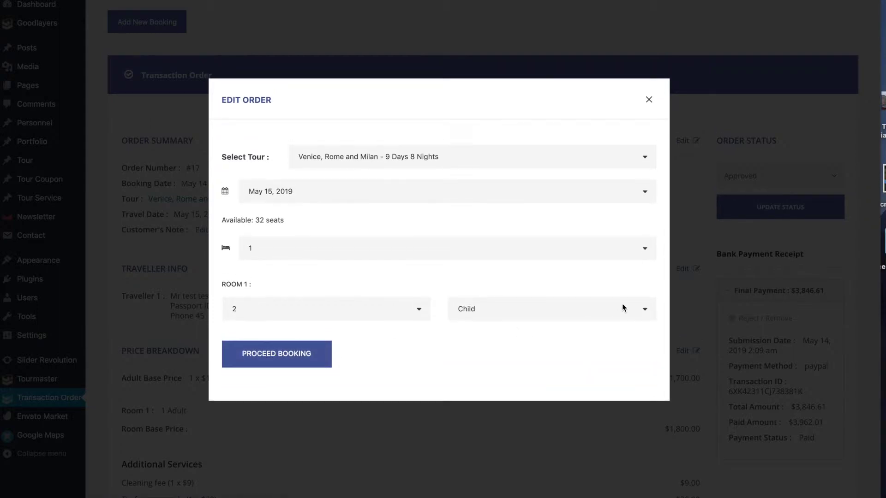
Look at the editable traveller information and close it without making changes.
{"action": "scroll", "coordinate": [623, 308], "scroll_direction": "down", "scroll_amount": 2}
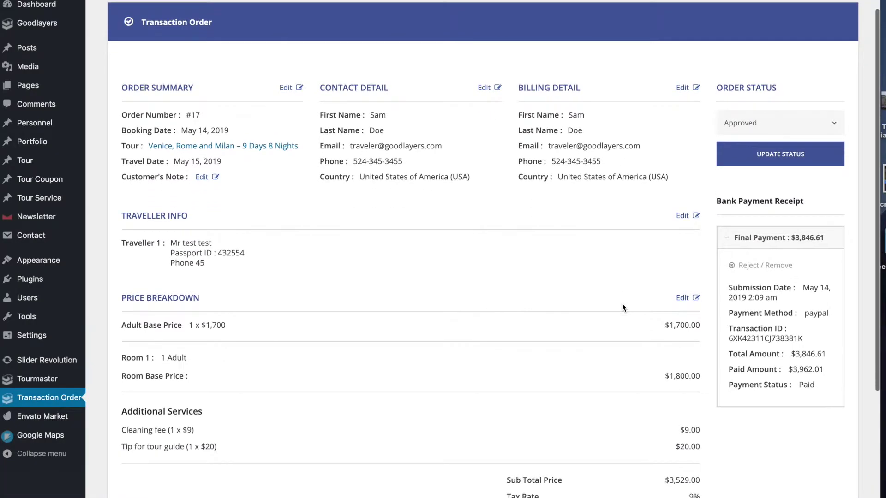
{"action": "left_click", "coordinate": [686, 217]}
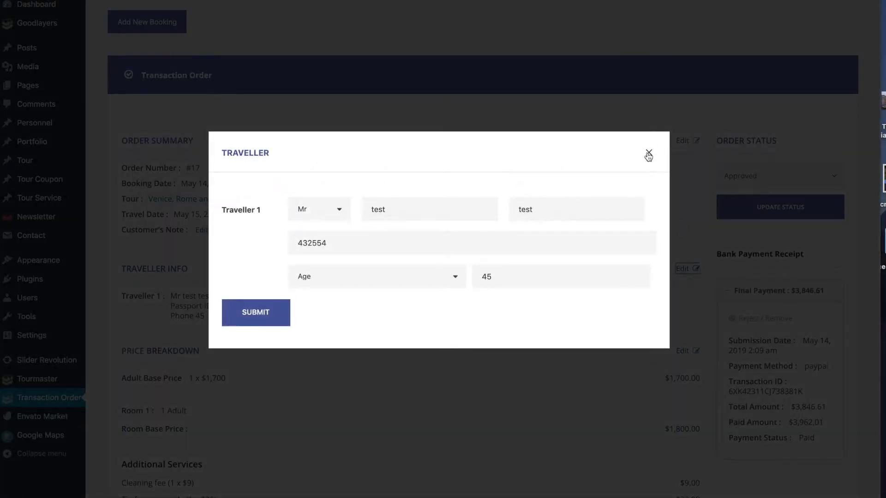
{"action": "left_click", "coordinate": [648, 153]}
{"action": "scroll", "coordinate": [248, 161], "scroll_direction": "up", "scroll_amount": 2}
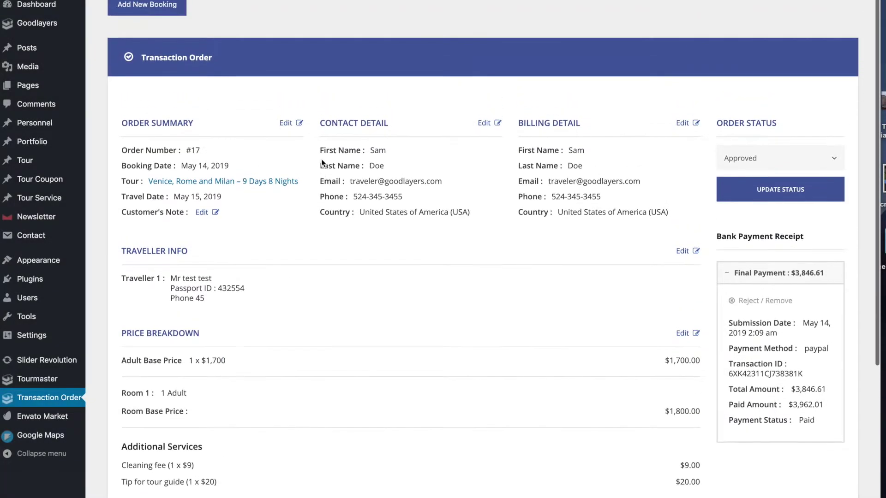
Append 2 to both the first and last name in the order's contact details and submit the change.
{"action": "left_click_drag", "start_coordinate": [325, 140], "coordinate": [388, 141]}
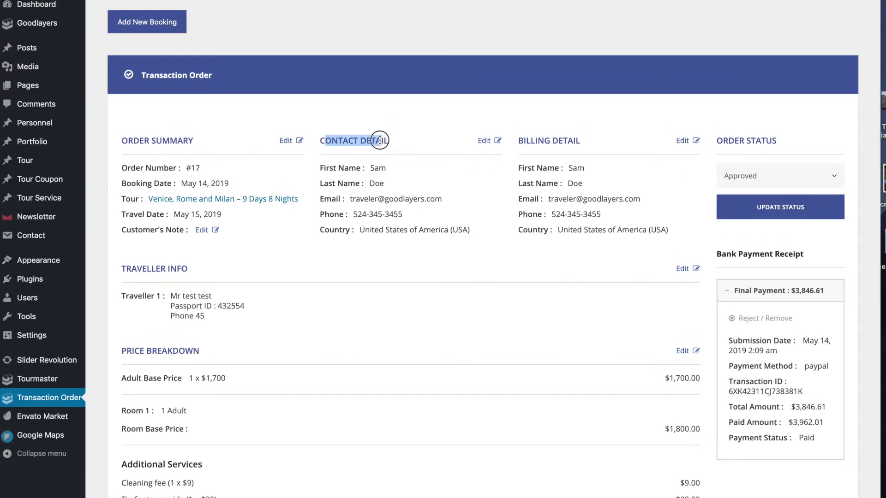
{"action": "left_click", "coordinate": [487, 140]}
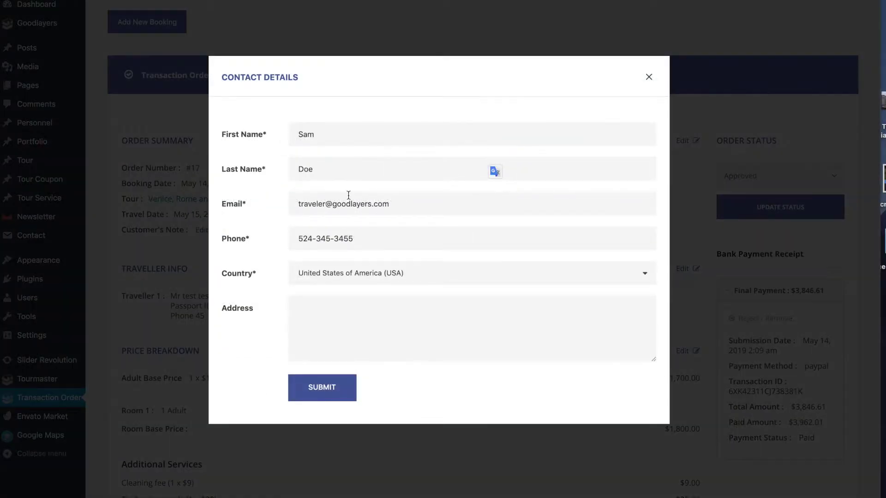
{"action": "left_click", "coordinate": [314, 271]}
{"action": "left_click", "coordinate": [243, 273]}
{"action": "left_click", "coordinate": [386, 175]}
{"action": "type", "text": "2"}
{"action": "left_click", "coordinate": [337, 378]}
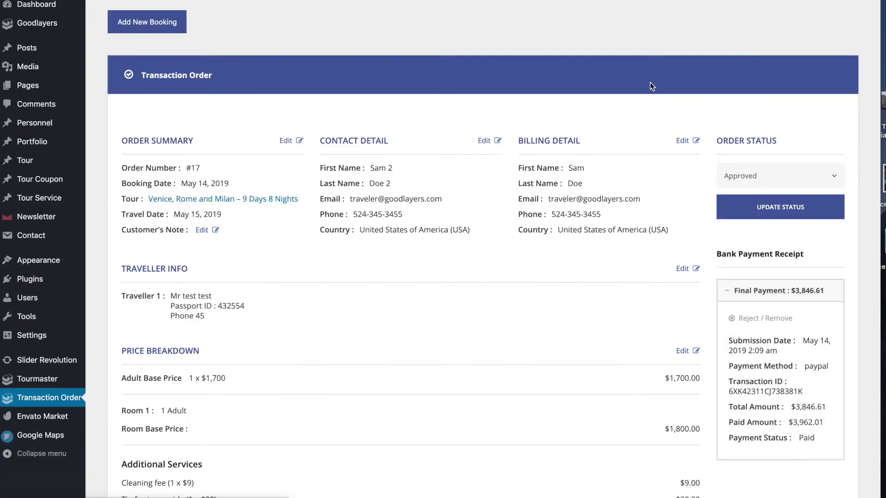
{"action": "left_click_drag", "start_coordinate": [369, 168], "coordinate": [411, 189]}
{"action": "left_click", "coordinate": [494, 183]}
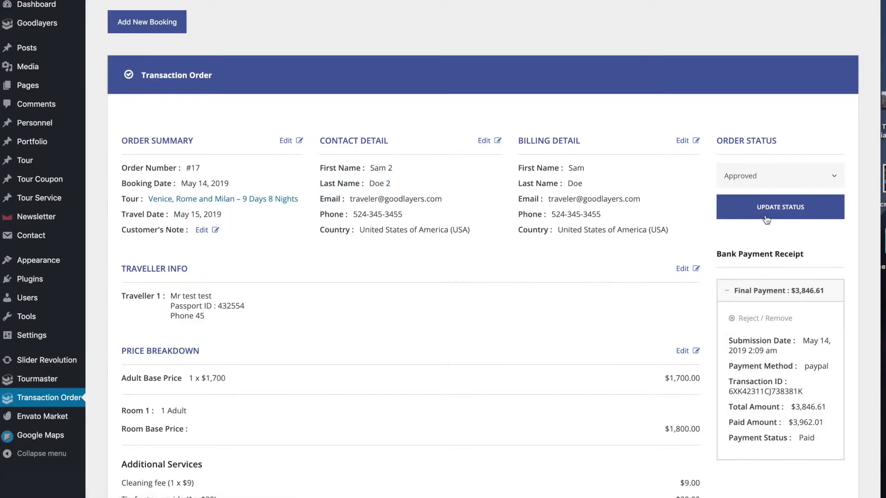
Look at the order's editable billing details and close them without making changes.
{"action": "left_click", "coordinate": [684, 141]}
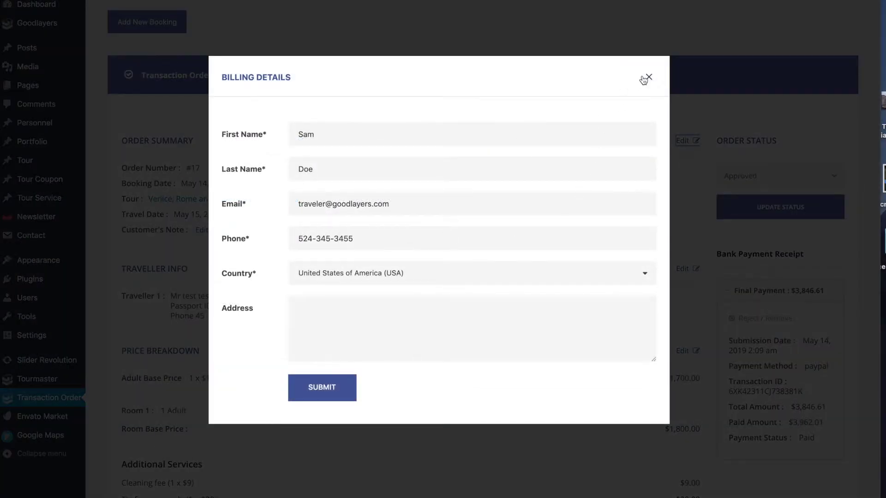
{"action": "left_click", "coordinate": [648, 78]}
Replace traveller 1's first and last names with new placeholder names and submit the traveller information.
{"action": "scroll", "coordinate": [692, 277], "scroll_direction": "down", "scroll_amount": 3}
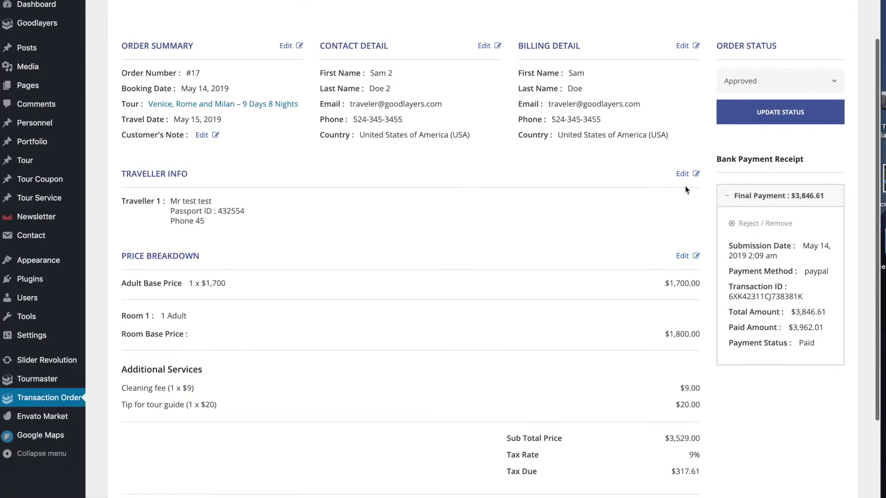
{"action": "left_click", "coordinate": [688, 173]}
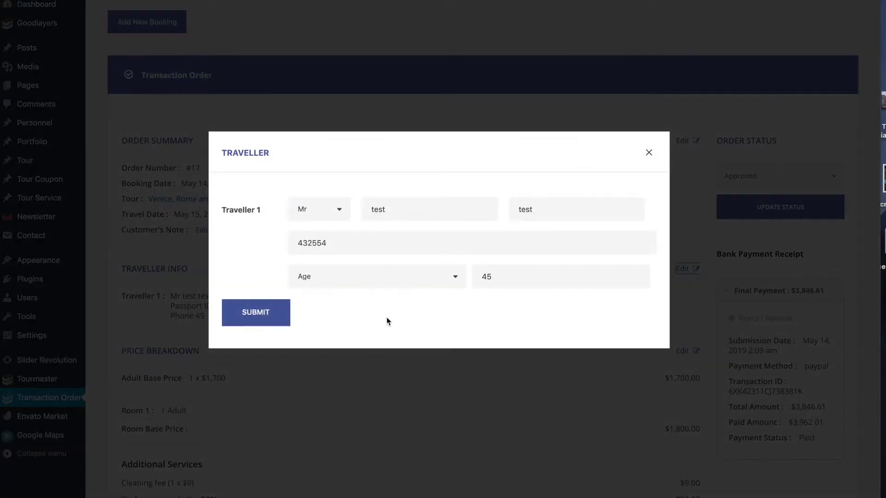
{"action": "left_click", "coordinate": [443, 214]}
{"action": "double_click", "coordinate": [443, 215]}
{"action": "type", "text": "AA"}
{"action": "key", "text": "Tab"}
{"action": "type", "text": "A"}
{"action": "left_click", "coordinate": [274, 323]}
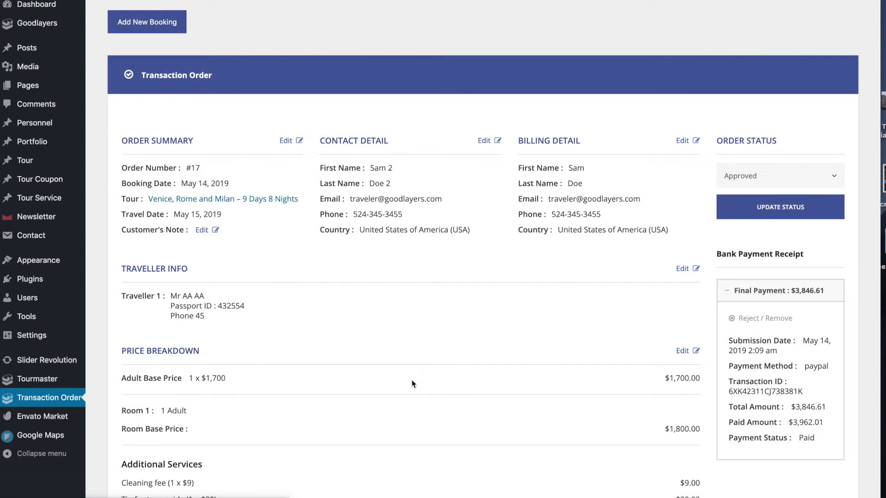
{"action": "scroll", "coordinate": [189, 256], "scroll_direction": "down", "scroll_amount": 2}
{"action": "left_click_drag", "start_coordinate": [170, 254], "coordinate": [214, 253]}
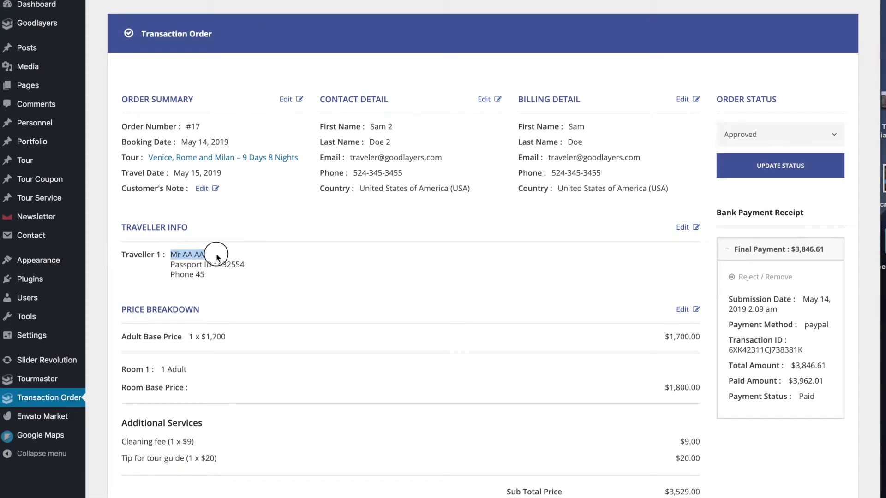
{"action": "left_click", "coordinate": [366, 286]}
Set the adult base price in the order's price breakdown to 2000 and submit it.
{"action": "scroll", "coordinate": [366, 287], "scroll_direction": "down", "scroll_amount": 1}
{"action": "scroll", "coordinate": [366, 287], "scroll_direction": "down", "scroll_amount": 1}
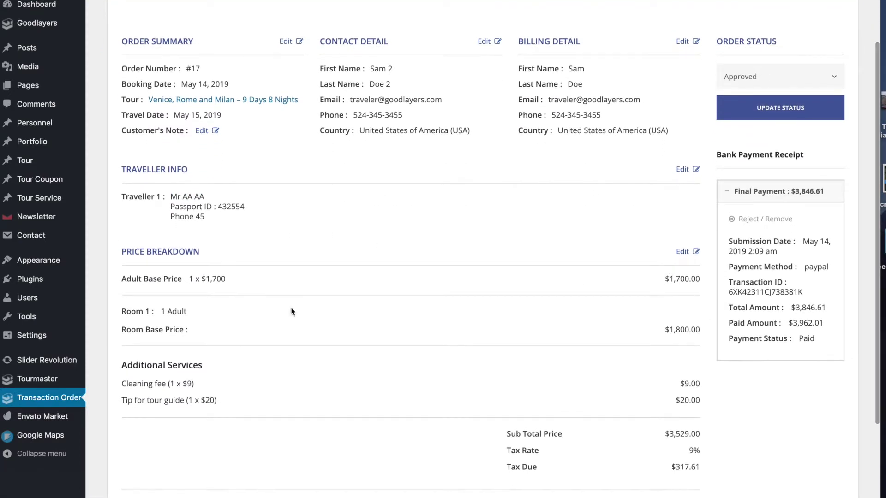
{"action": "left_click_drag", "start_coordinate": [189, 280], "coordinate": [229, 283]}
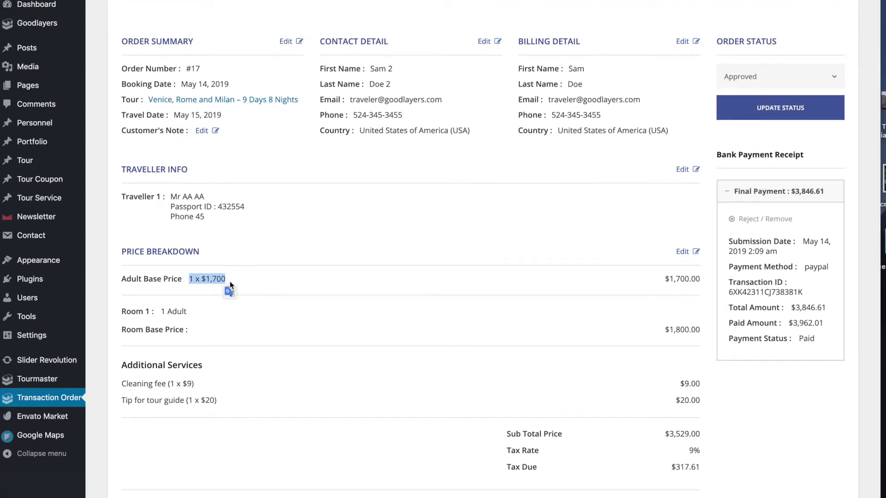
{"action": "left_click", "coordinate": [418, 283]}
{"action": "left_click", "coordinate": [683, 252]}
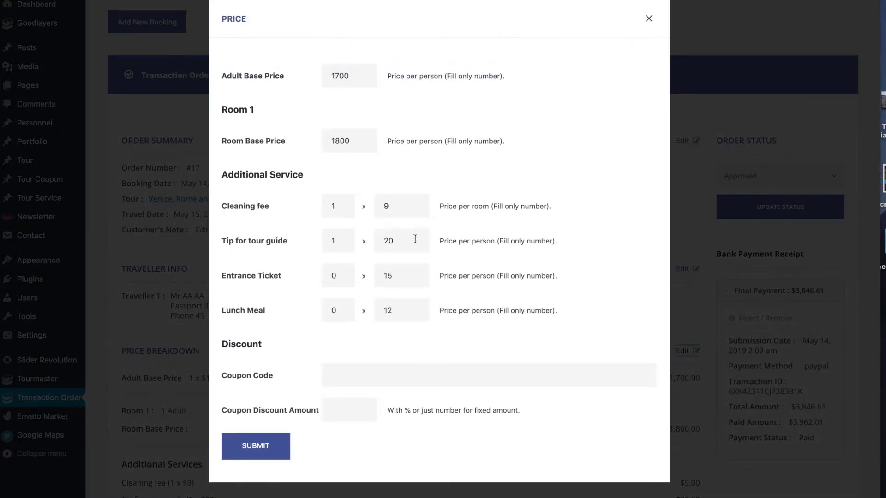
{"action": "double_click", "coordinate": [347, 76]}
{"action": "type", "text": "2000"}
{"action": "left_click", "coordinate": [255, 445]}
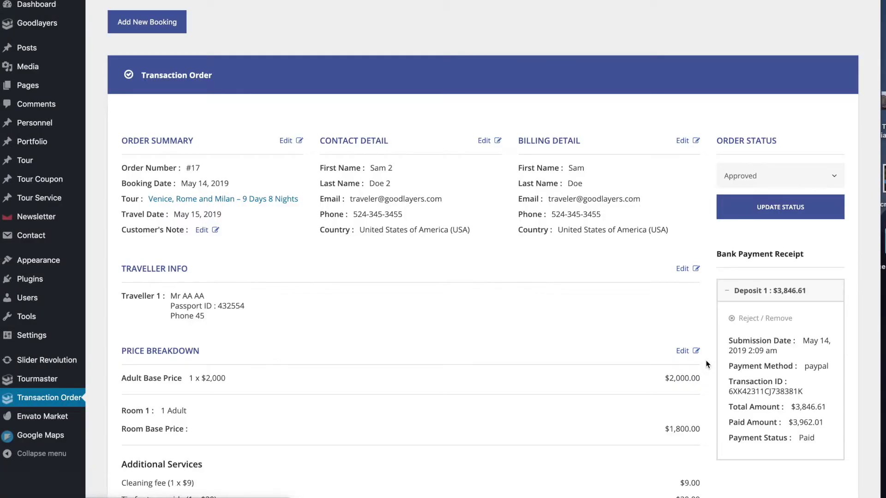
{"action": "scroll", "coordinate": [458, 323], "scroll_direction": "down", "scroll_amount": 4}
{"action": "left_click_drag", "start_coordinate": [187, 193], "coordinate": [694, 195]}
{"action": "left_click", "coordinate": [600, 218]}
Look through the statuses available for the order without changing its current one.
{"action": "scroll", "coordinate": [608, 200], "scroll_direction": "up", "scroll_amount": 4}
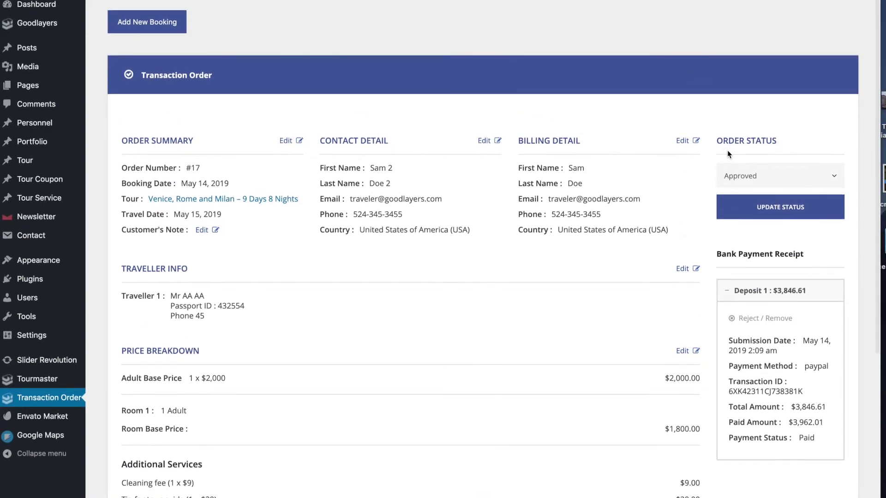
{"action": "left_click", "coordinate": [734, 181]}
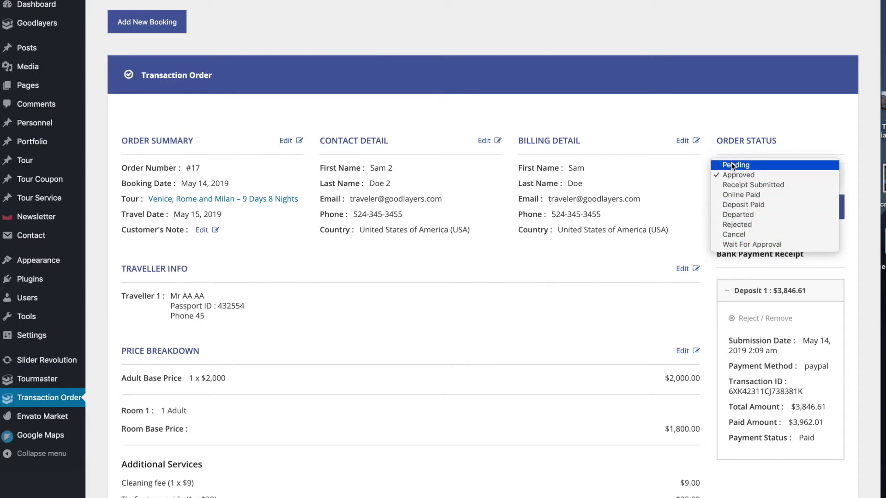
{"action": "left_click", "coordinate": [707, 89]}
Start a new booking for the tour Brazil - Rio de Janeiro with the travel date May 16, 2019.
{"action": "scroll", "coordinate": [287, 292], "scroll_direction": "down", "scroll_amount": 1}
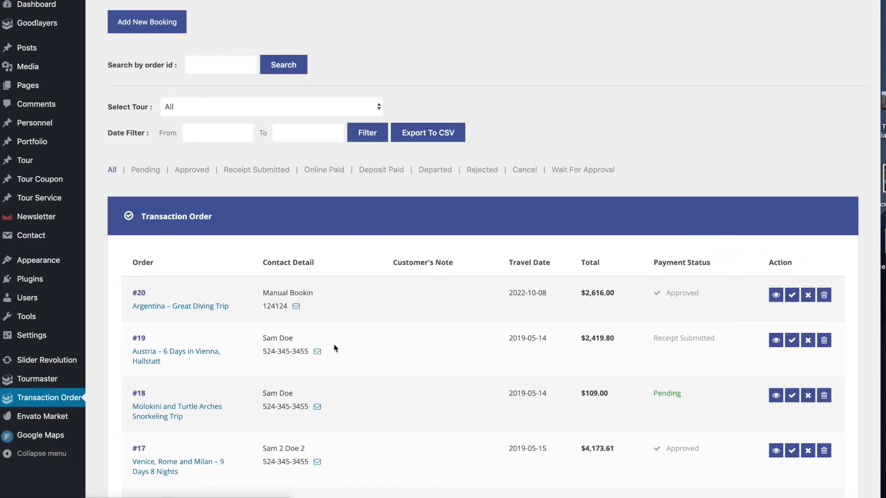
{"action": "left_click", "coordinate": [155, 22]}
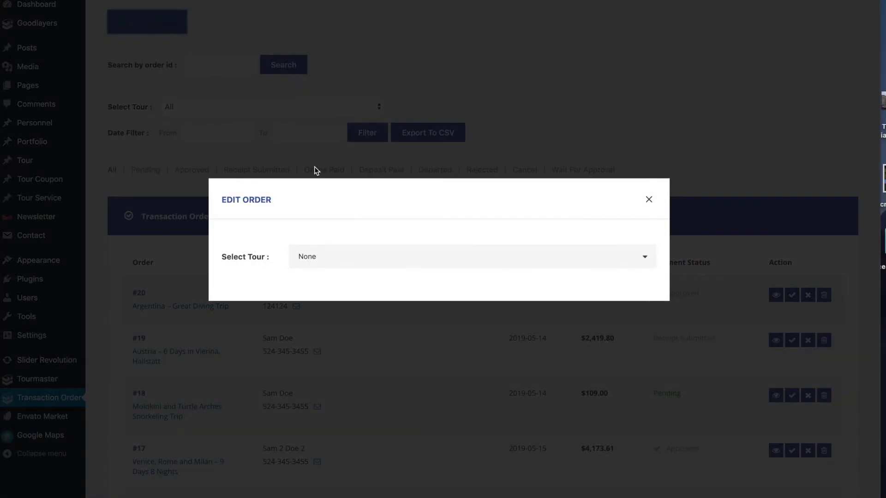
{"action": "left_click", "coordinate": [317, 259]}
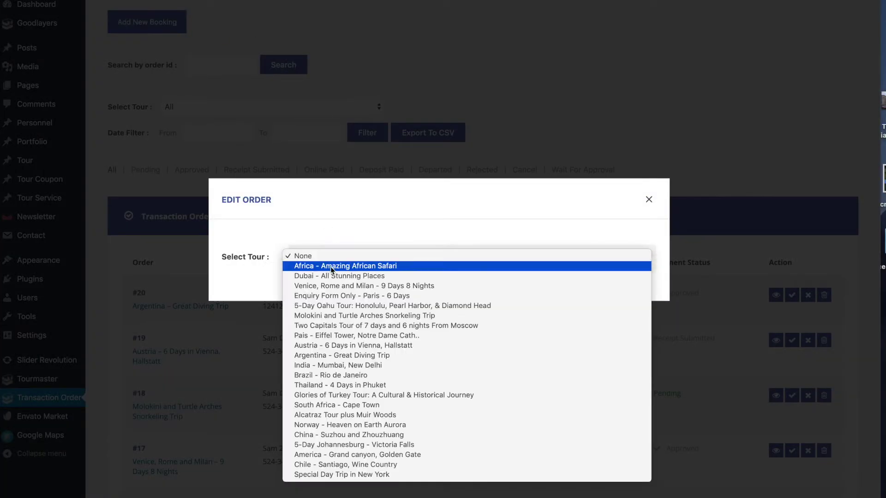
{"action": "left_click", "coordinate": [367, 378]}
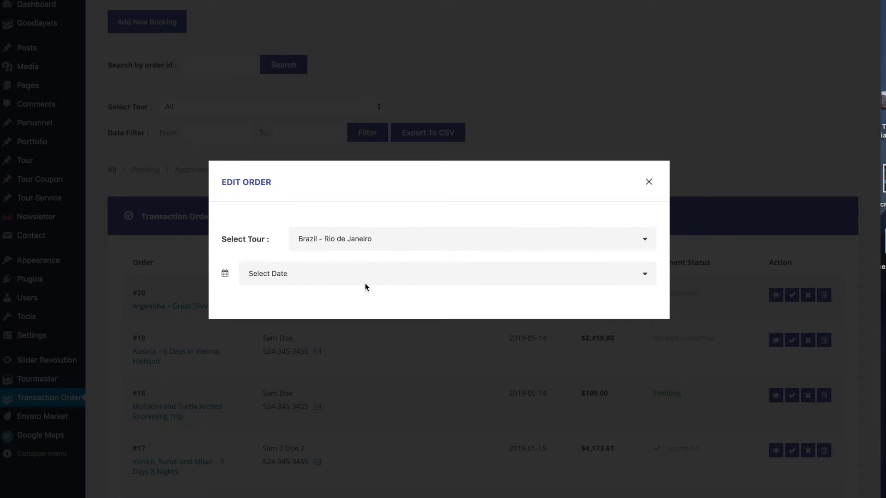
{"action": "left_click", "coordinate": [321, 275]}
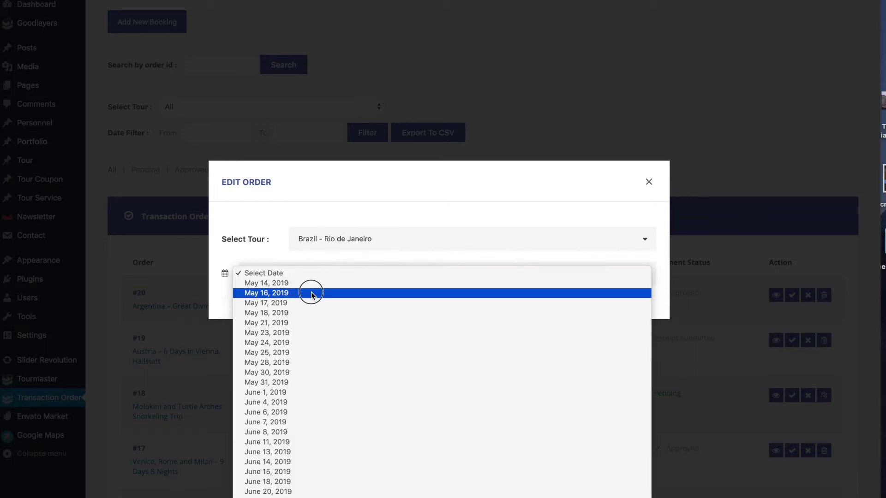
{"action": "left_click", "coordinate": [311, 293]}
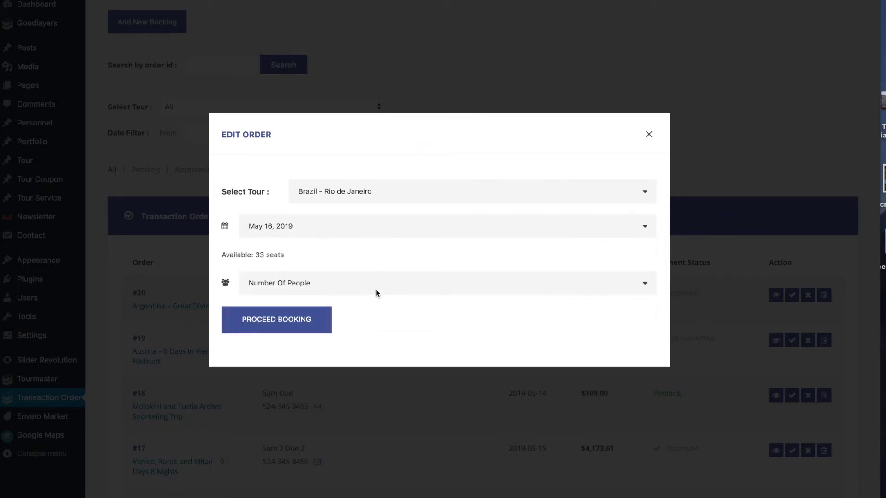
Set the number of people to 2 and proceed with the booking.
{"action": "left_click", "coordinate": [325, 284]}
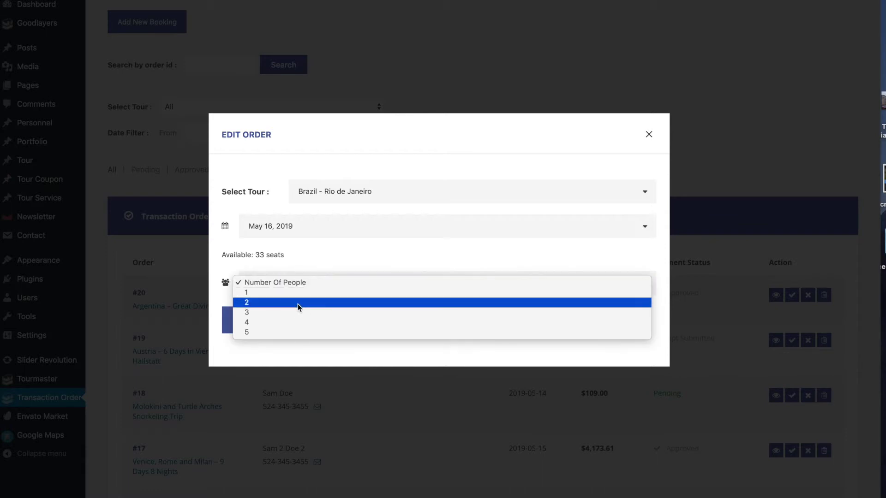
{"action": "left_click", "coordinate": [318, 293]}
{"action": "left_click", "coordinate": [301, 289]}
{"action": "left_click", "coordinate": [296, 291]}
{"action": "left_click", "coordinate": [283, 322]}
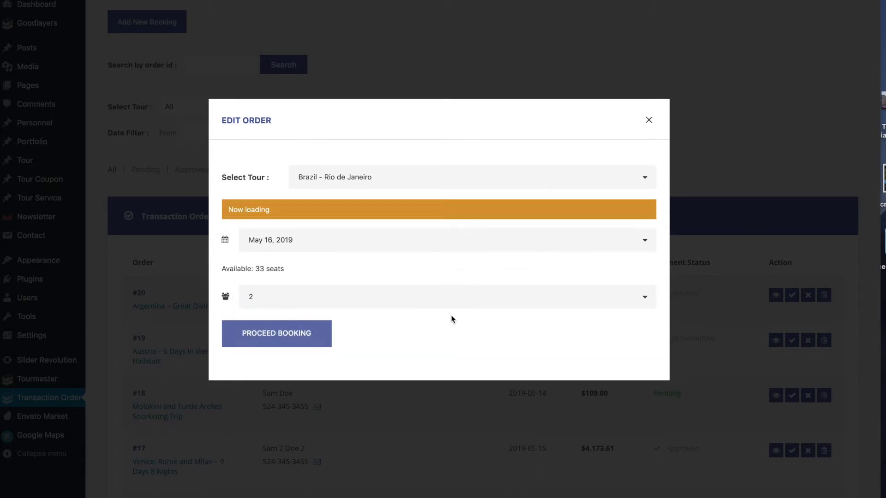
Replace the first and last names in the new order's contact details.
{"action": "scroll", "coordinate": [490, 299], "scroll_direction": "down", "scroll_amount": 2}
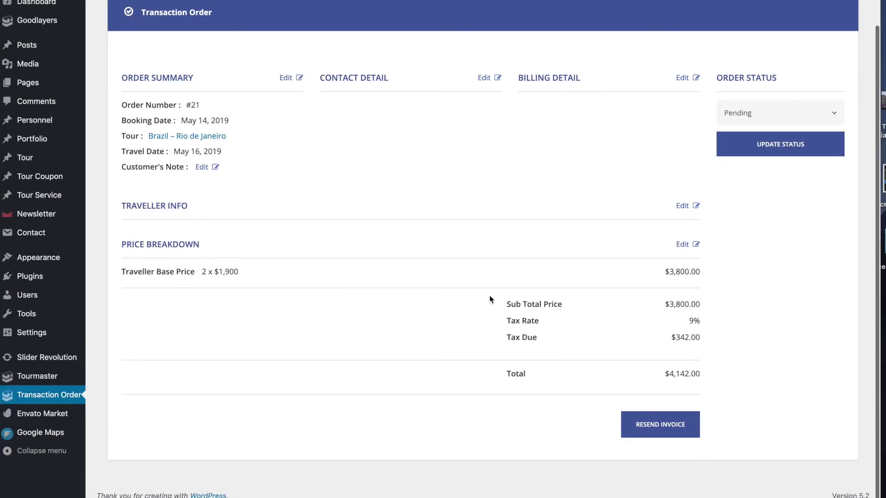
{"action": "triple_click", "coordinate": [379, 83]}
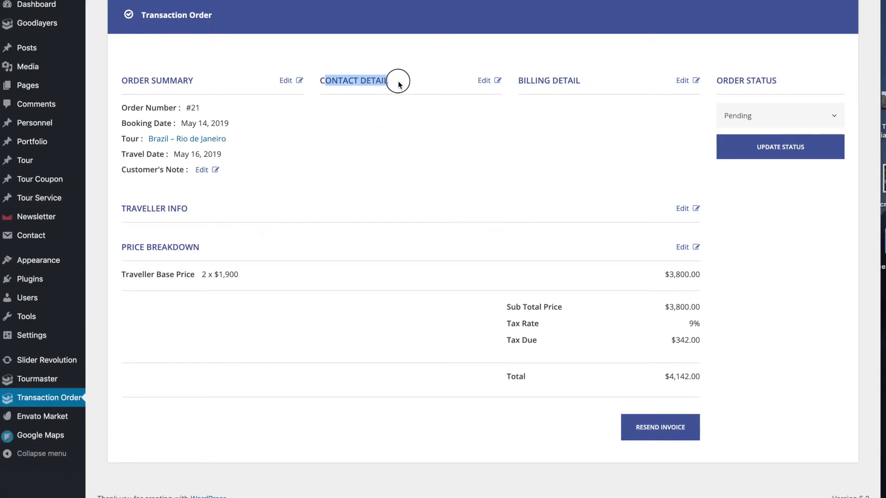
{"action": "left_click", "coordinate": [483, 81]}
{"action": "triple_click", "coordinate": [373, 141]}
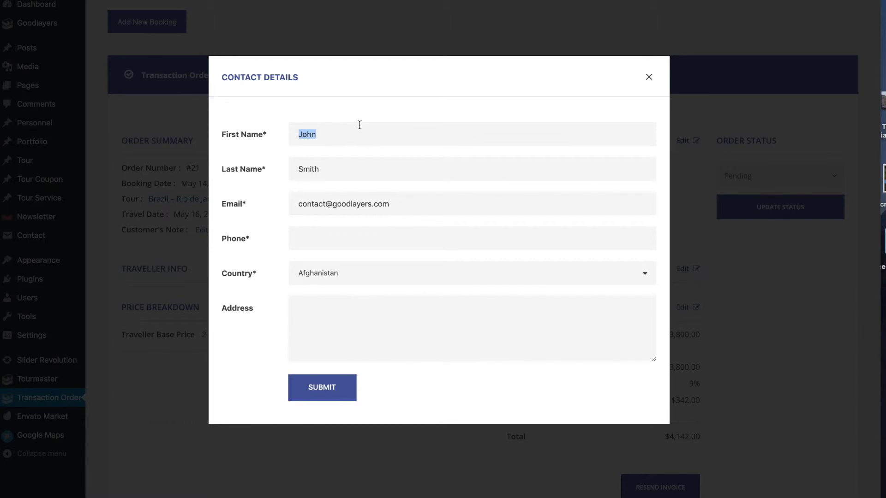
{"action": "type", "text": "Da"}
{"action": "key", "text": "Tab"}
{"action": "type", "text": "Doe"}
Enter the contact's phone number, set the country to Algeria and submit the contact details.
{"action": "key", "text": "Tab"}
{"action": "key", "text": "Tab"}
{"action": "type", "text": "1234"}
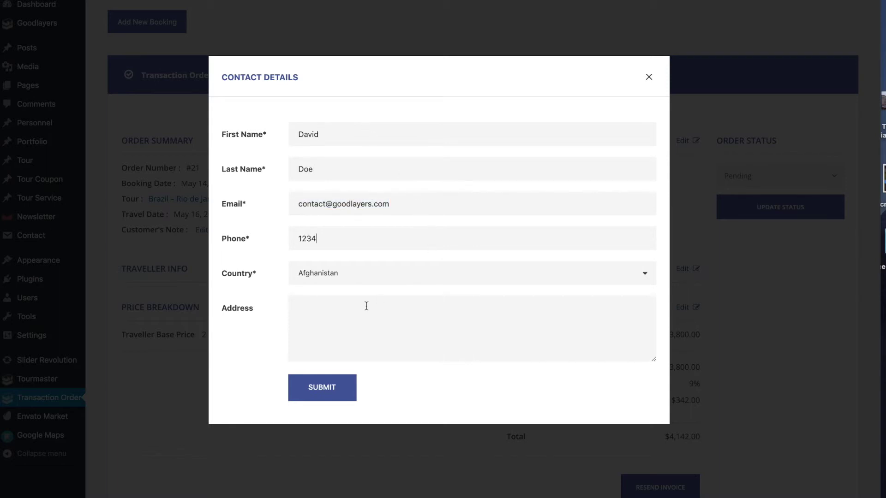
{"action": "type", "text": "1234"}
{"action": "left_click", "coordinate": [372, 276]}
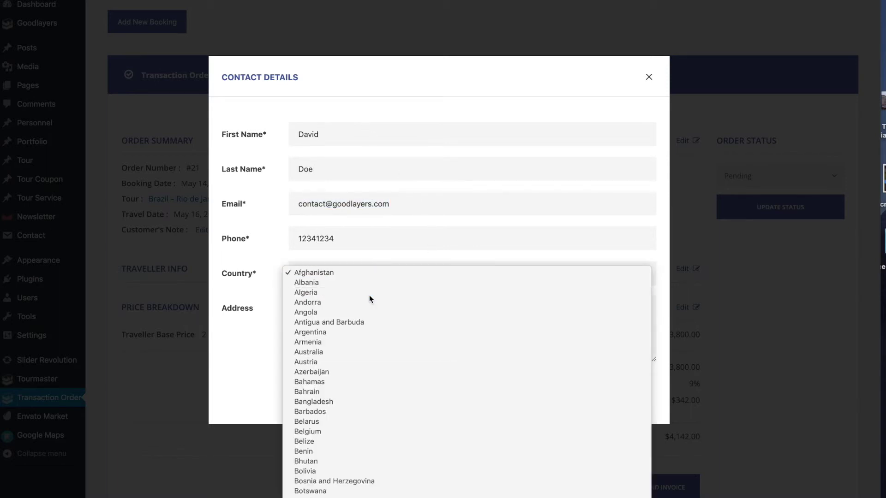
{"action": "left_click", "coordinate": [369, 295]}
{"action": "left_click", "coordinate": [326, 388]}
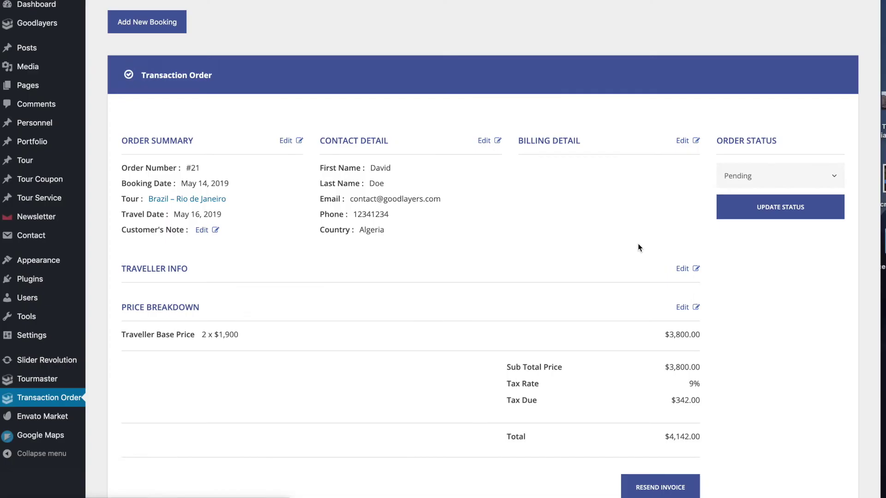
Look at the new order's billing details form and close it without entering anything.
{"action": "left_click", "coordinate": [685, 140]}
{"action": "left_click", "coordinate": [648, 77]}
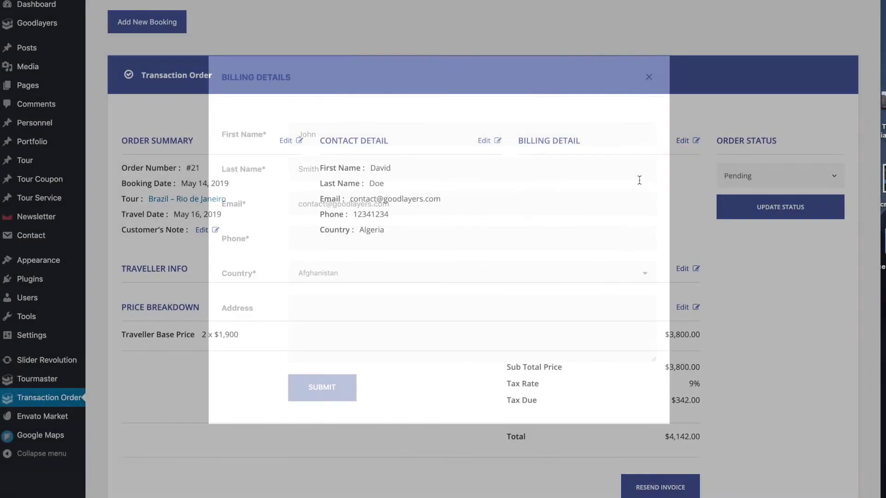
{"action": "scroll", "coordinate": [544, 228], "scroll_direction": "down", "scroll_amount": 3}
Fill in traveller 1 in the order's traveller info with AAA as first and last name, plus a phone number.
{"action": "left_click_drag", "start_coordinate": [145, 209], "coordinate": [563, 212]}
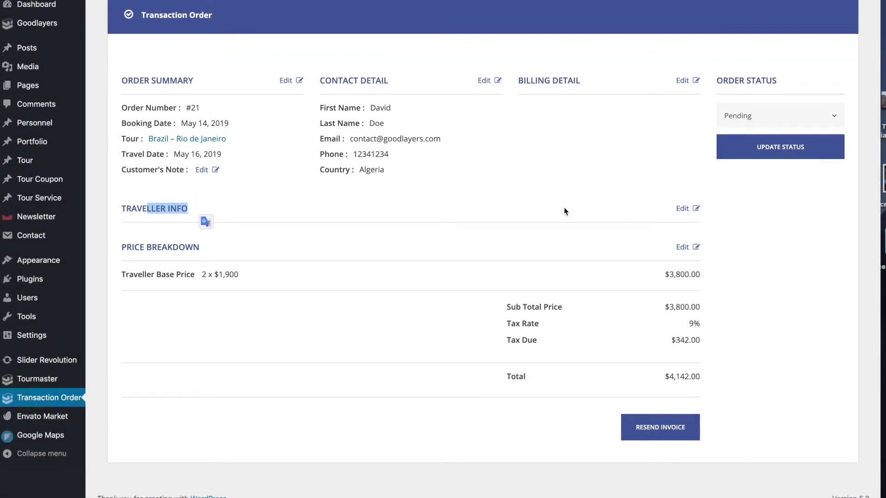
{"action": "left_click", "coordinate": [696, 209]}
{"action": "left_click", "coordinate": [372, 192]}
{"action": "type", "text": "AAA"}
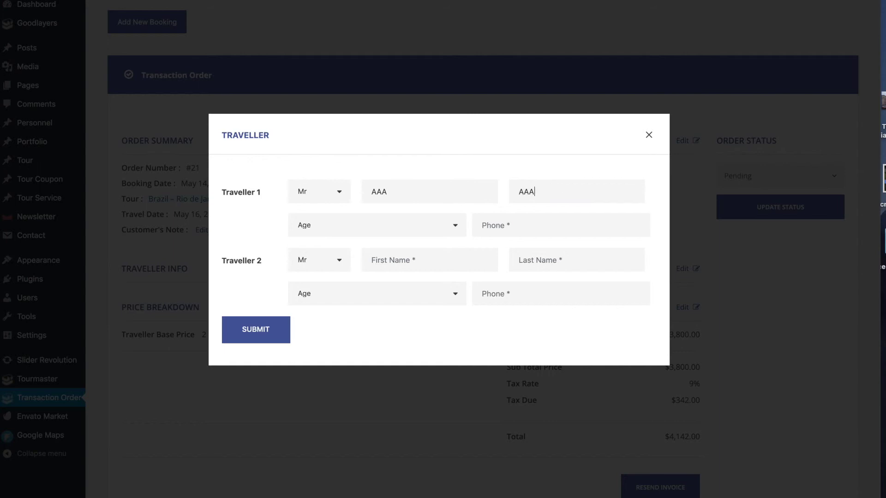
{"action": "type", "text": "14"}
Fill in traveller 2 with BBB as first and last name, plus a phone number, and submit the traveller information.
{"action": "type", "text": "BBB"}
{"action": "key", "text": "Tab"}
{"action": "type", "text": "B"}
{"action": "left_click", "coordinate": [528, 302]}
{"action": "type", "text": "1234"}
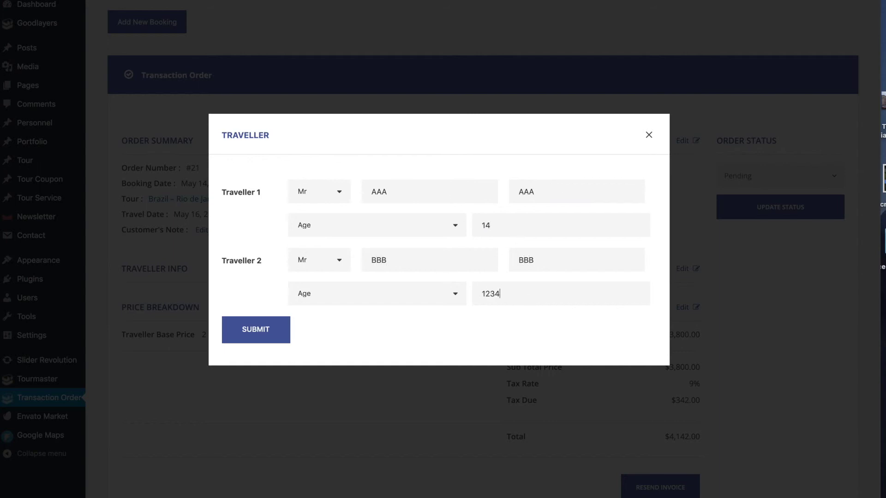
{"action": "key", "text": "Return"}
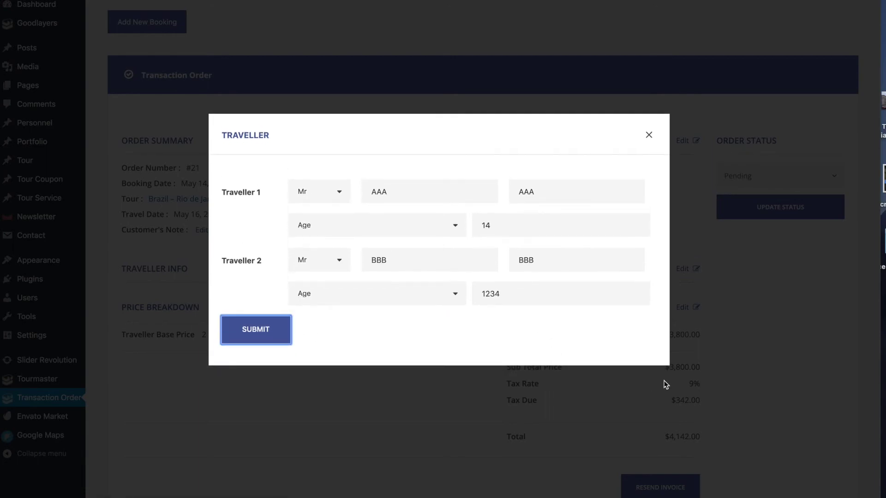
Review both travellers' entries in the order's traveller info.
{"action": "scroll", "coordinate": [798, 359], "scroll_direction": "down", "scroll_amount": 3}
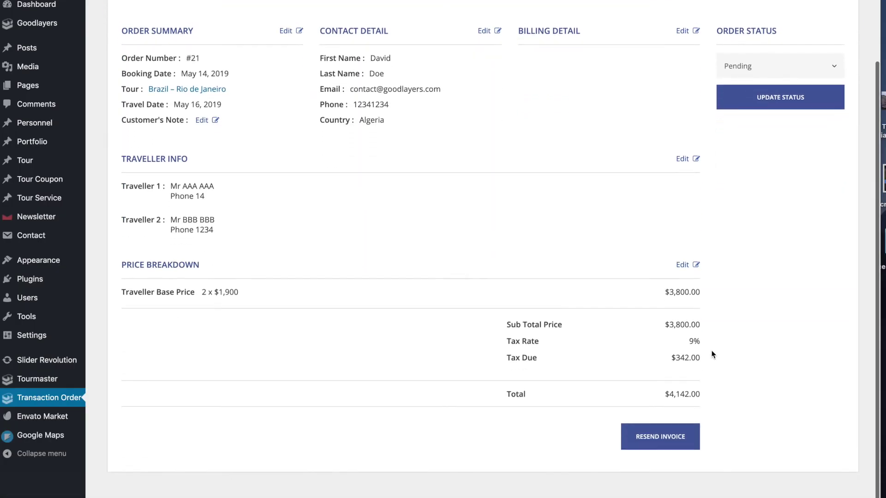
{"action": "left_click_drag", "start_coordinate": [142, 192], "coordinate": [224, 223]}
{"action": "left_click", "coordinate": [298, 222]}
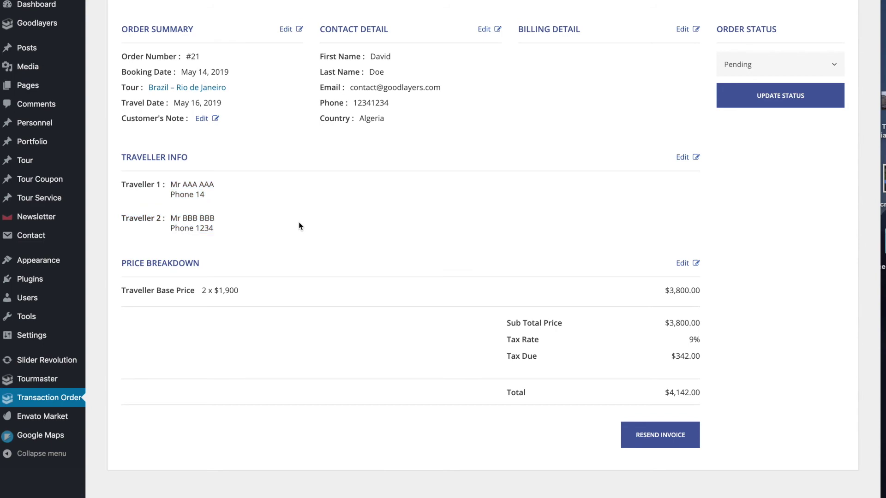
Examine the traveller base price and the editable price and coupon discount fields, closing them without changes.
{"action": "scroll", "coordinate": [650, 264], "scroll_direction": "down", "scroll_amount": 2}
{"action": "left_click_drag", "start_coordinate": [202, 283], "coordinate": [506, 279]}
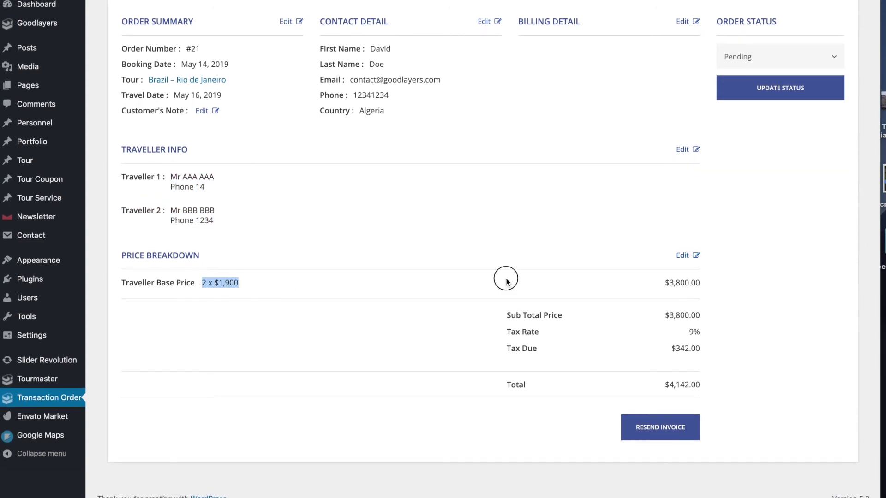
{"action": "left_click", "coordinate": [600, 277]}
{"action": "left_click", "coordinate": [682, 255]}
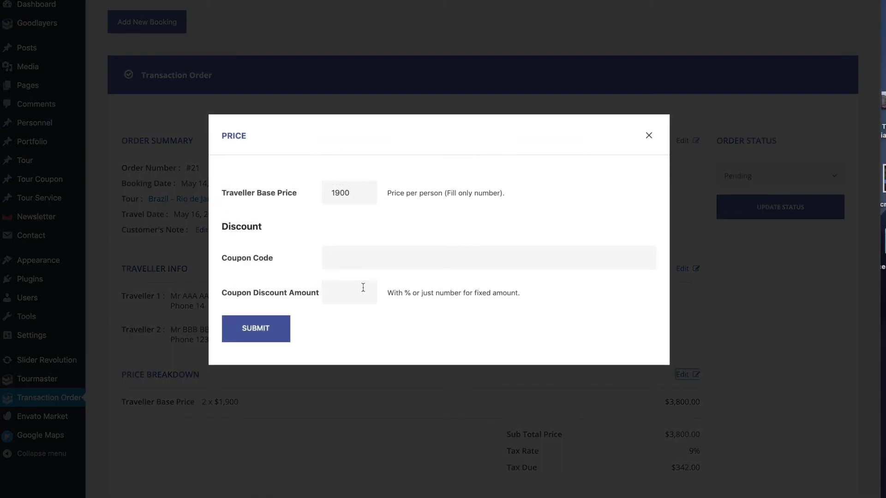
{"action": "left_click", "coordinate": [648, 137]}
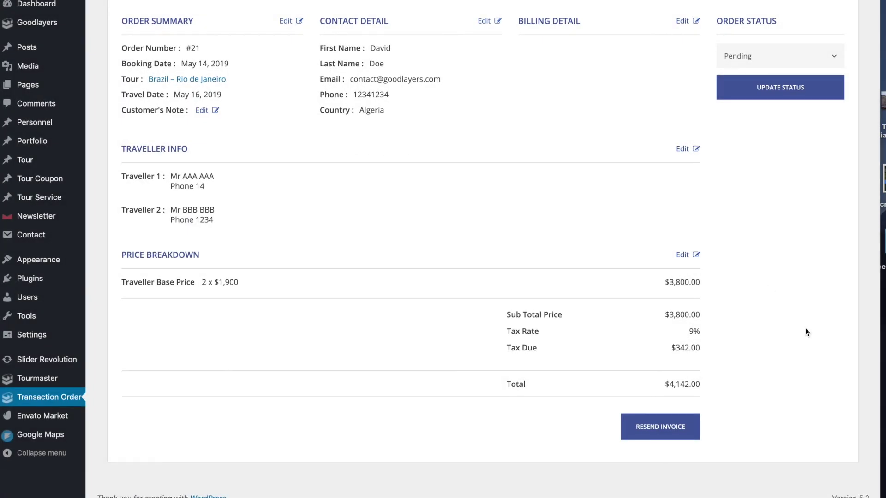
Look through the statuses available for the new order without changing it, and return to the transaction order list.
{"action": "scroll", "coordinate": [806, 332], "scroll_direction": "up", "scroll_amount": 4}
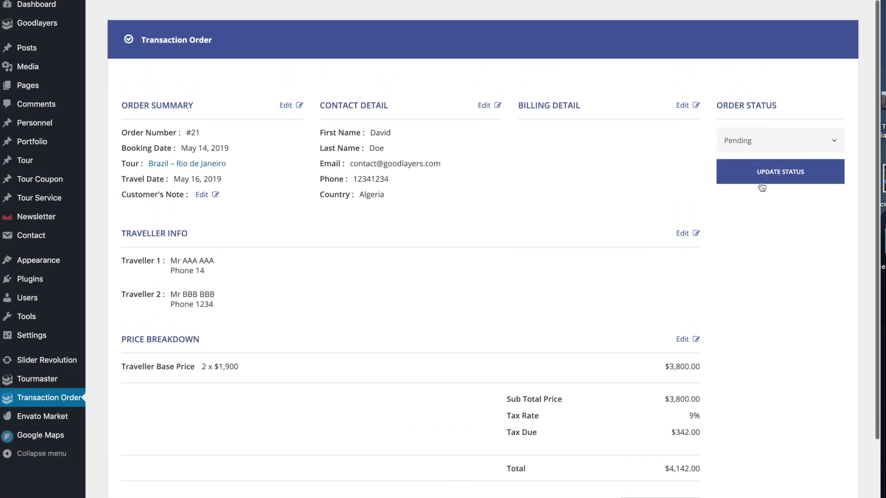
{"action": "scroll", "coordinate": [764, 154], "scroll_direction": "up", "scroll_amount": 2}
{"action": "left_click", "coordinate": [763, 174]}
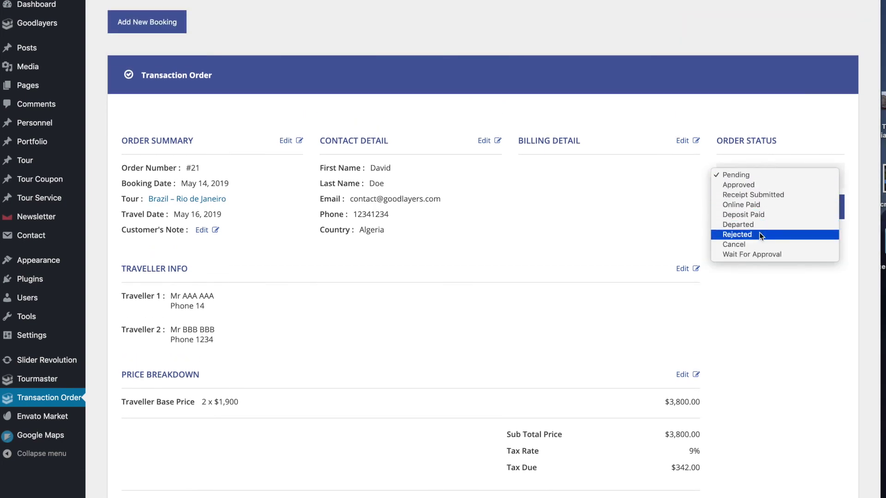
{"action": "left_click", "coordinate": [760, 263]}
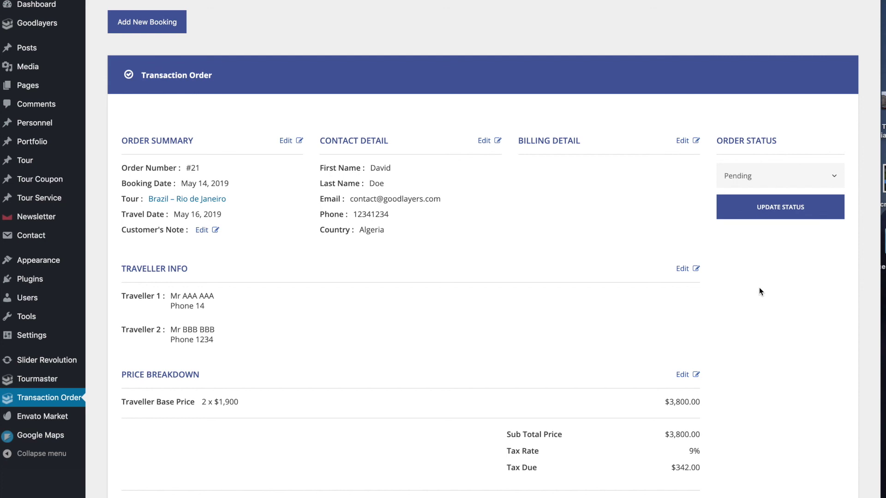
{"action": "left_click", "coordinate": [46, 402]}
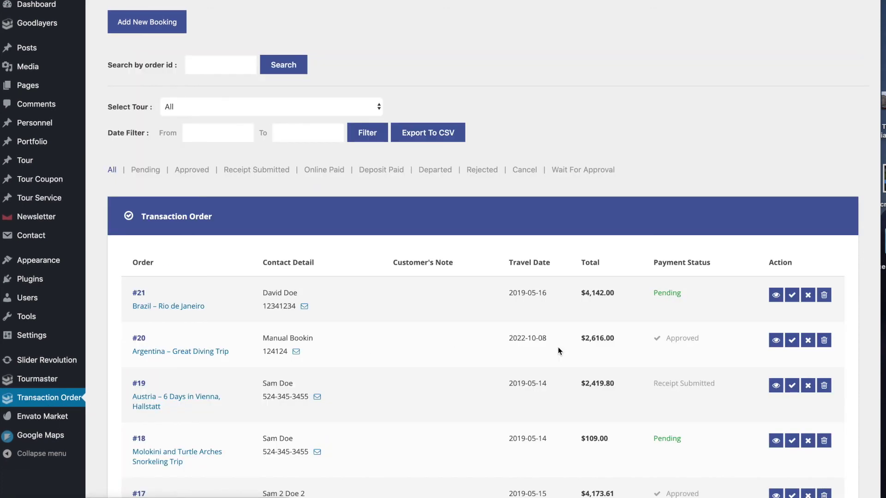